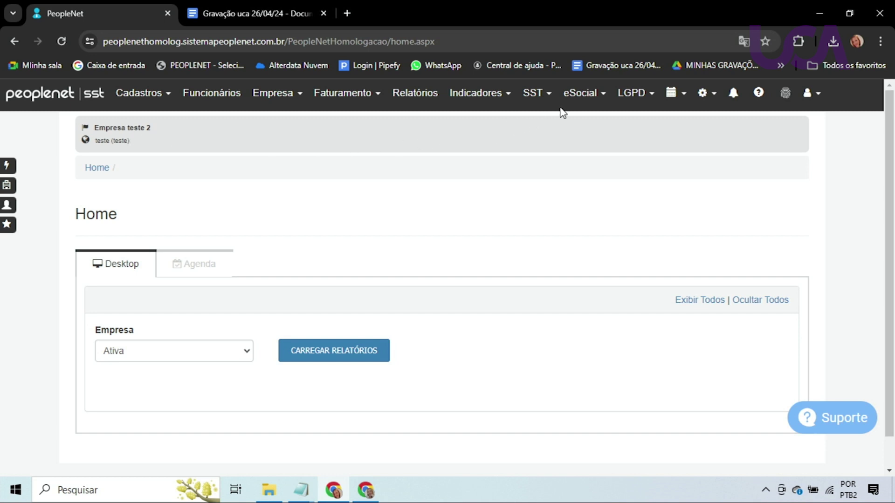
- Check the eSocial options for the current company and search the company register by trade name for "teste 2"
{"action": "left_click", "coordinate": [589, 107]}
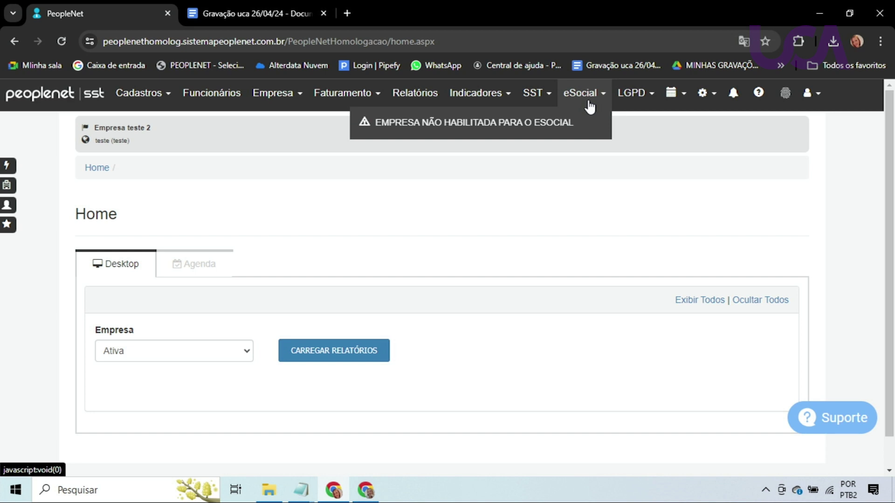
{"action": "left_click", "coordinate": [170, 104]}
{"action": "left_click", "coordinate": [225, 191]}
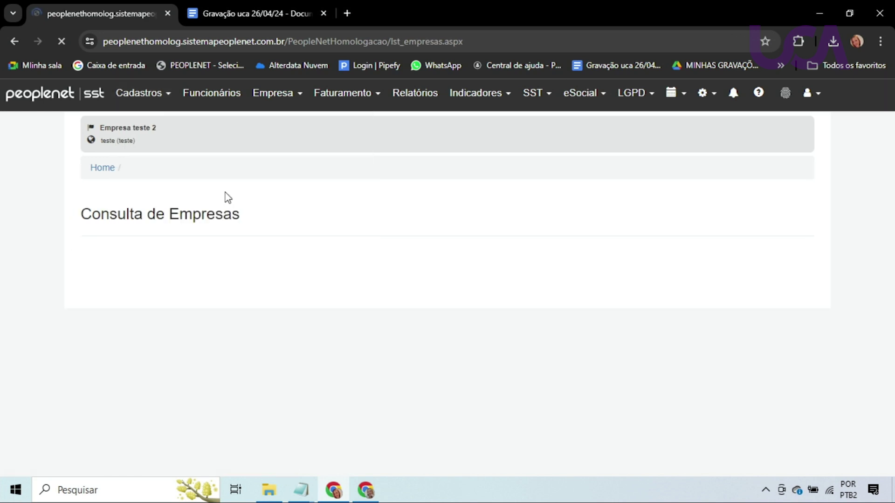
{"action": "left_click", "coordinate": [263, 312]}
{"action": "type", "text": "teste 2"}
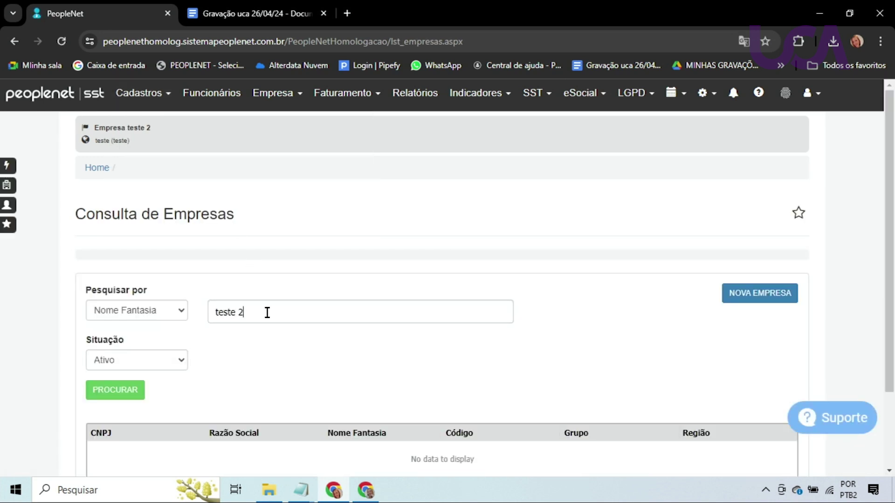
{"action": "key", "text": "Return"}
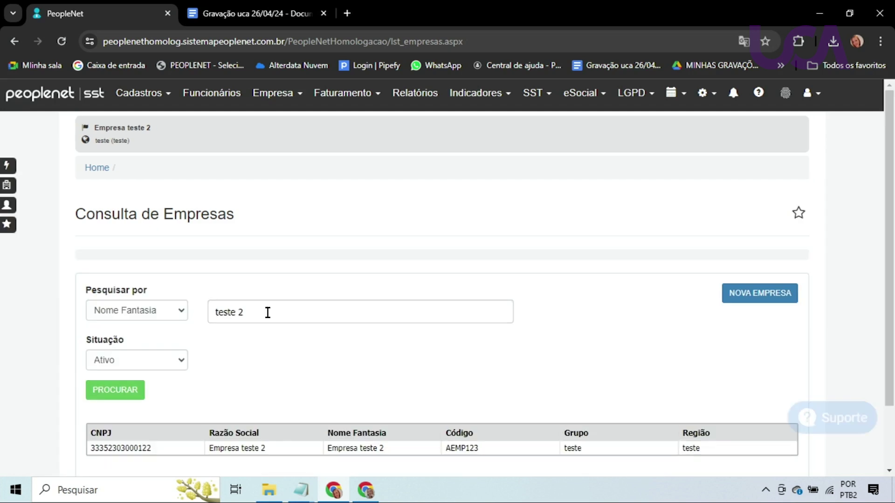
- Open the Empresa teste 2 record and review its eSocial integration settings and available eSocial options
{"action": "scroll", "coordinate": [271, 336], "scroll_direction": "down", "scroll_amount": 2}
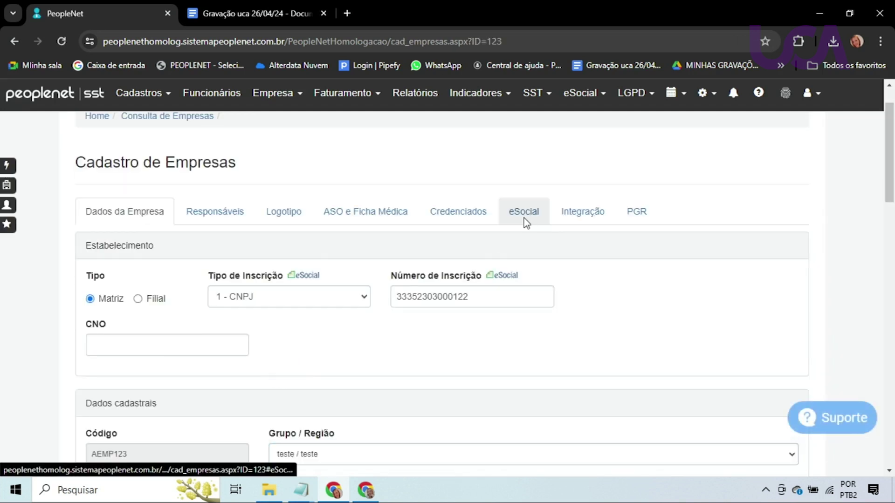
{"action": "left_click", "coordinate": [523, 214]}
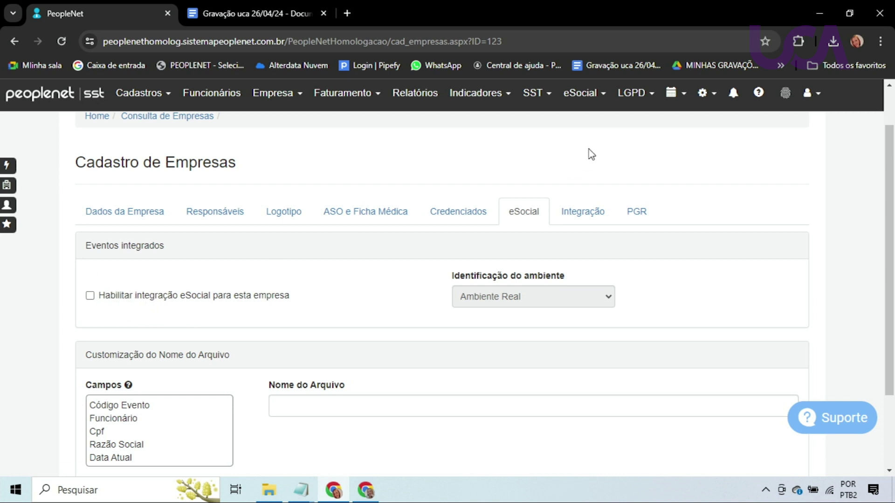
{"action": "left_click", "coordinate": [604, 99]}
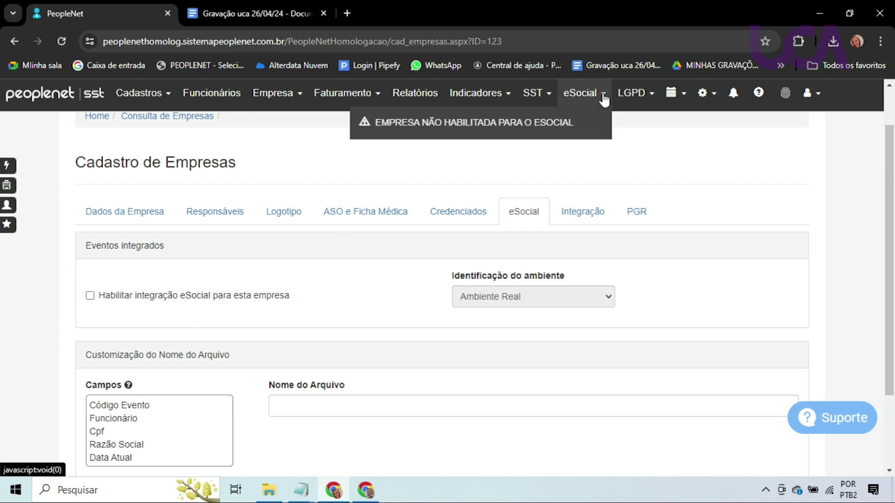
- Switch the active company to Empresa teste 3 and dismiss the translation prompt
{"action": "left_click", "coordinate": [6, 186]}
{"action": "type", "text": "teste 3"}
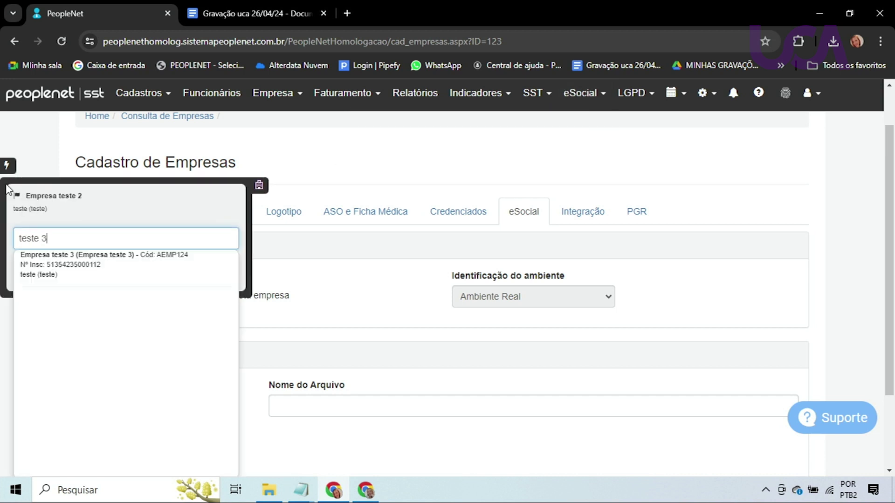
{"action": "left_click", "coordinate": [70, 264]}
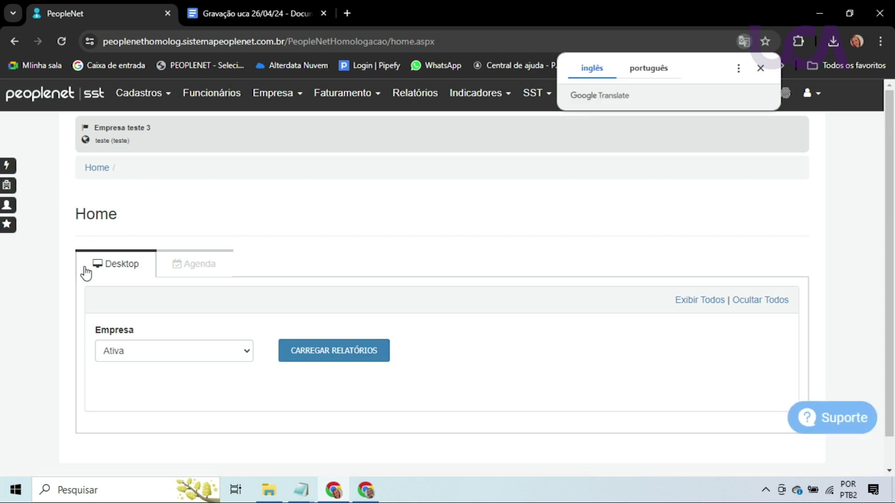
{"action": "left_click", "coordinate": [760, 68]}
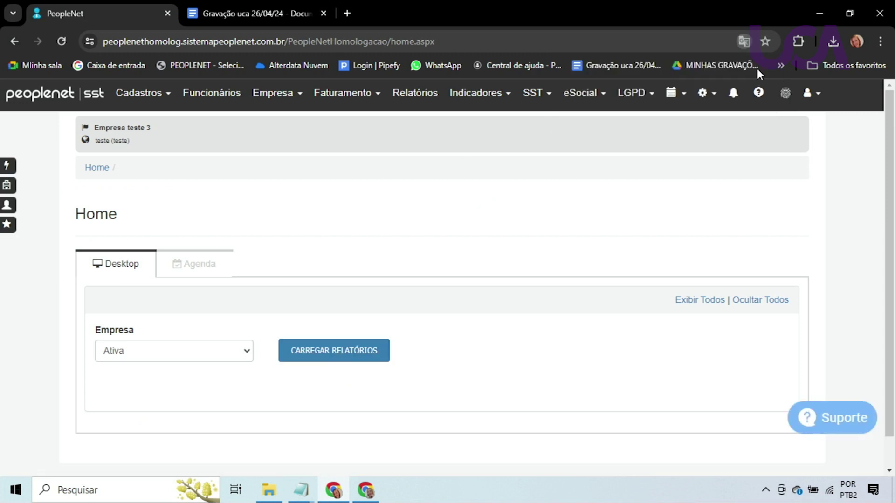
- Open the digital certificate register from the eSocial options and list all certificates
{"action": "left_click", "coordinate": [603, 99]}
{"action": "left_click", "coordinate": [597, 104]}
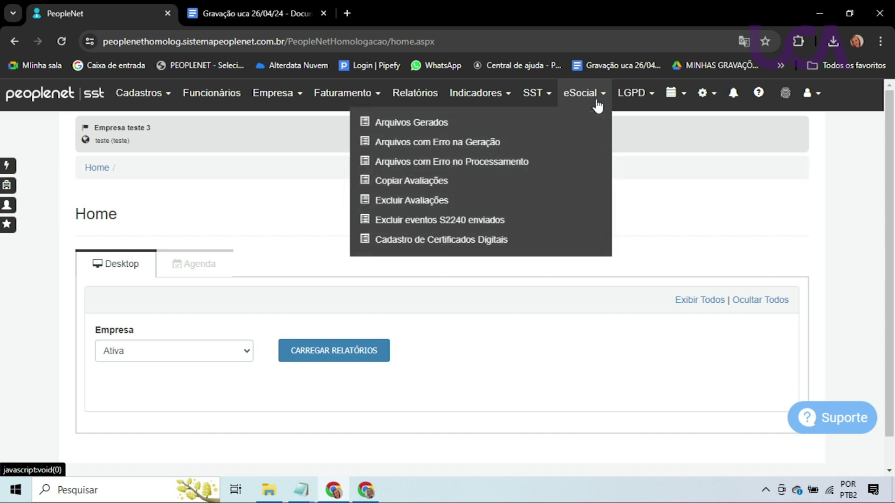
{"action": "left_click", "coordinate": [514, 241]}
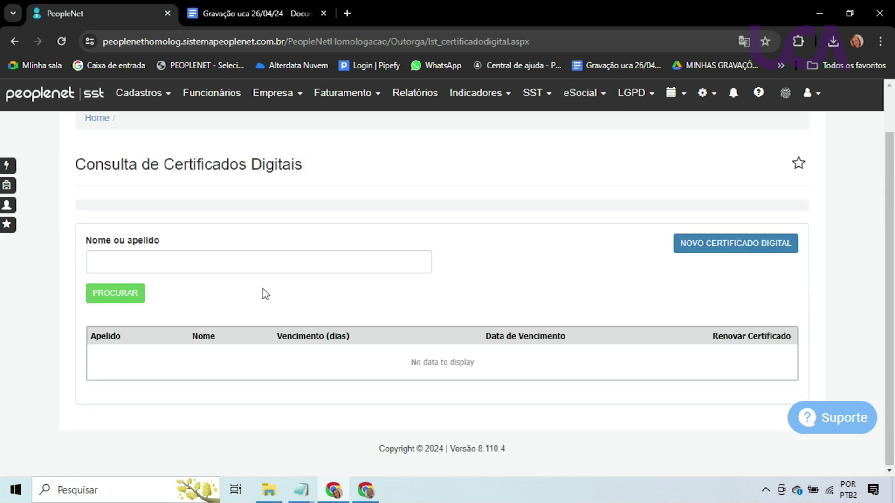
{"action": "left_click", "coordinate": [124, 295]}
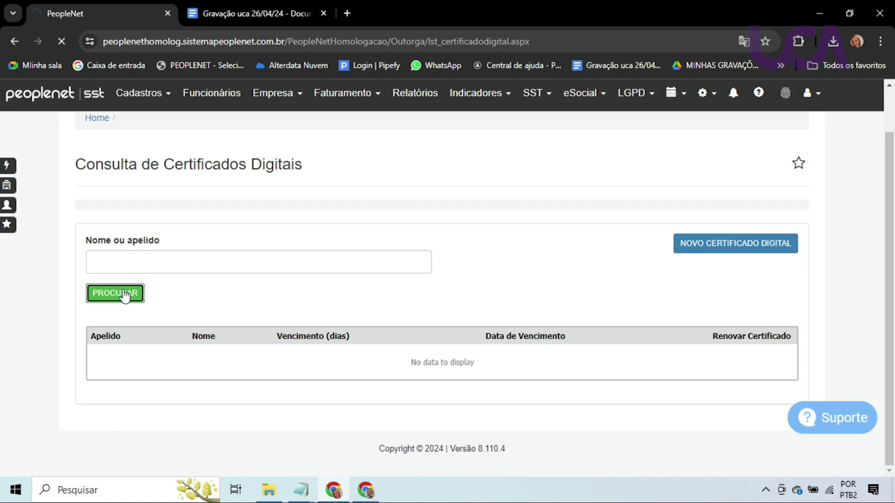
{"action": "scroll", "coordinate": [189, 256], "scroll_direction": "down", "scroll_amount": 2}
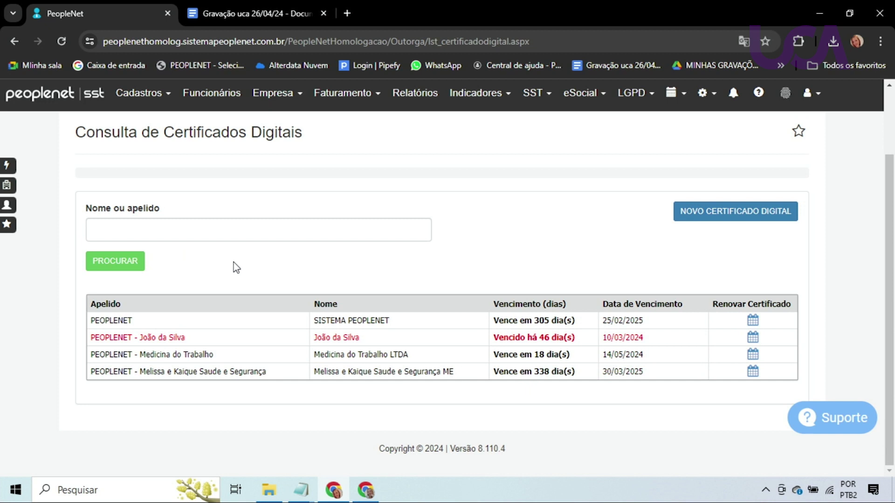
- Open the record of the certificate that expired on 10/03/2024 and individually associate the company Empresa teste 1
{"action": "left_click", "coordinate": [269, 337]}
{"action": "scroll", "coordinate": [269, 337], "scroll_direction": "down", "scroll_amount": 5}
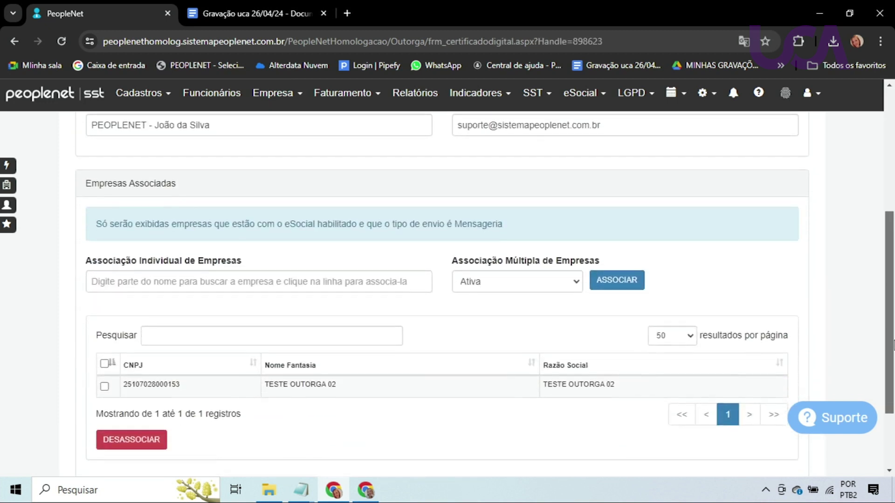
{"action": "scroll", "coordinate": [372, 380], "scroll_direction": "down", "scroll_amount": 1}
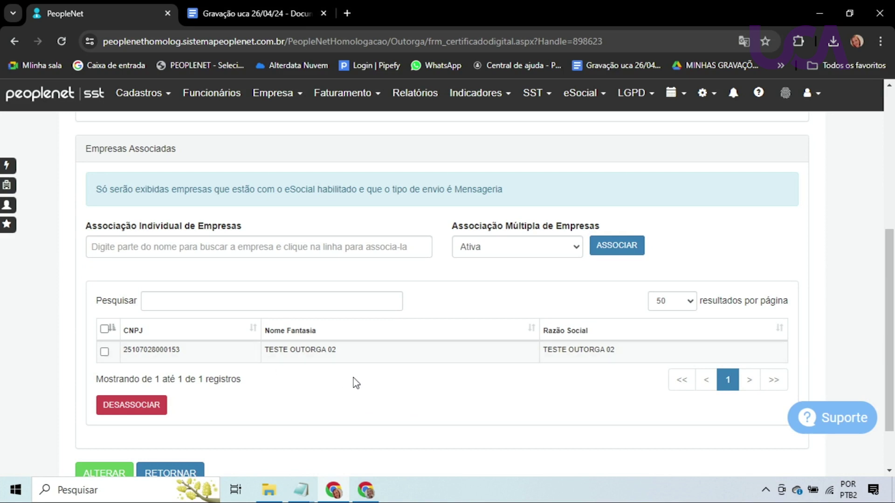
{"action": "left_click", "coordinate": [366, 247]}
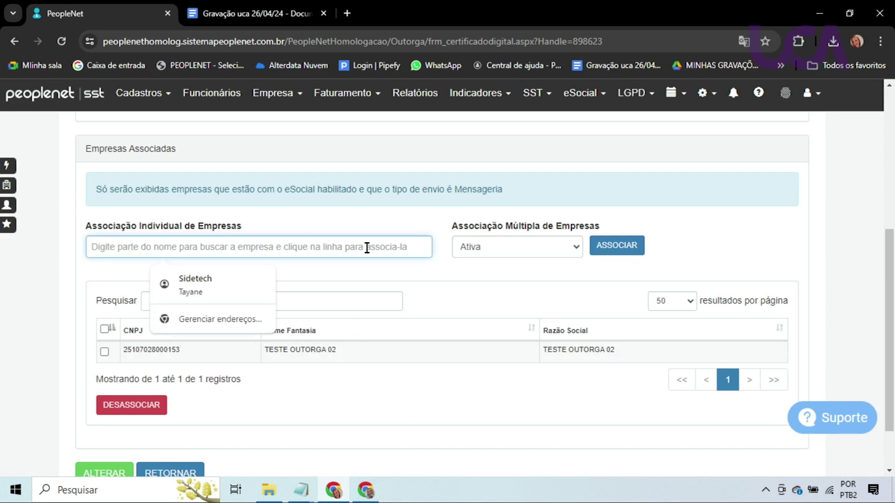
{"action": "type", "text": "teste Sidetech 2"}
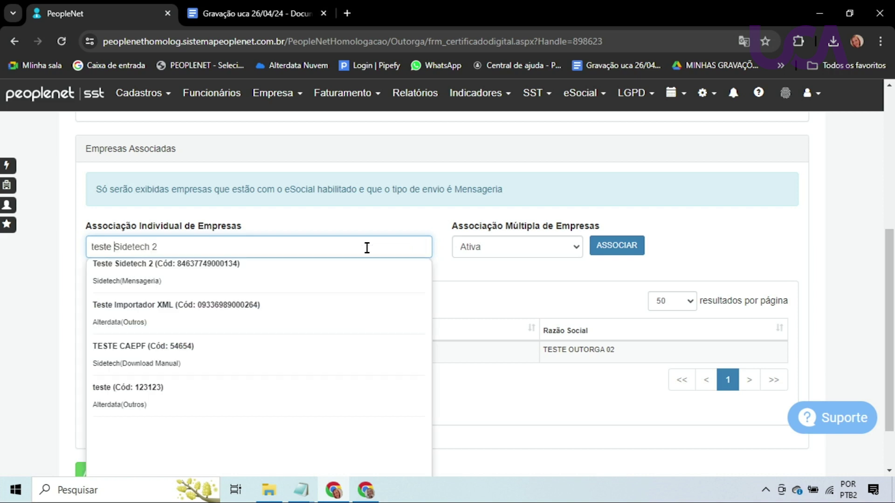
{"action": "key", "text": "BackSpace"}
{"action": "key", "text": "BackSpace"}
{"action": "key", "text": "BackSpace"}
{"action": "key", "text": "BackSpace"}
{"action": "key", "text": "BackSpace"}
{"action": "key", "text": "BackSpace"}
{"action": "key", "text": "BackSpace"}
{"action": "key", "text": "BackSpace"}
{"action": "key", "text": "BackSpace"}
{"action": "key", "text": "BackSpace"}
{"action": "type", "text": "1"}
{"action": "left_click", "coordinate": [355, 270]}
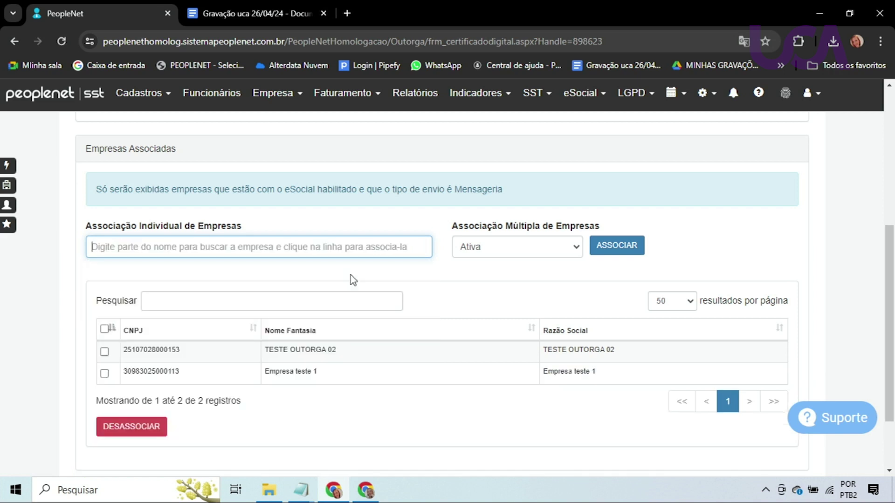
- Disassociate Empresa teste 1 from the certificate and save the certificate record
{"action": "scroll", "coordinate": [180, 366], "scroll_direction": "down", "scroll_amount": 2}
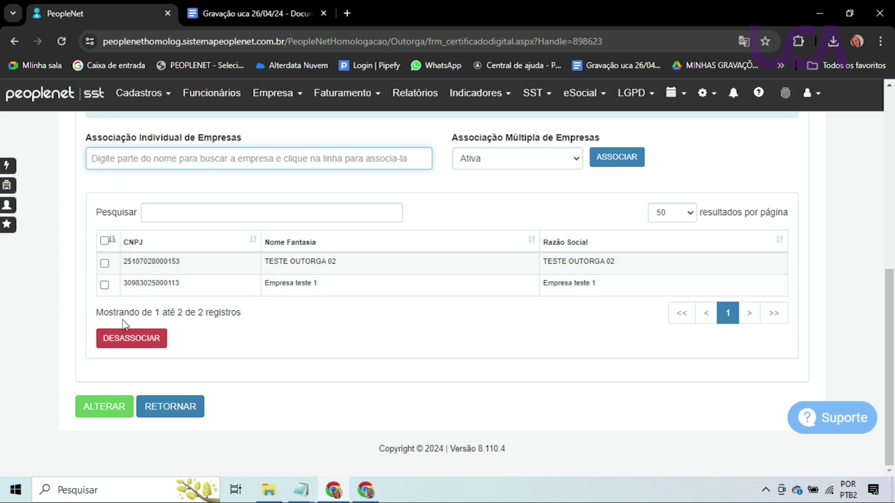
{"action": "left_click", "coordinate": [104, 285]}
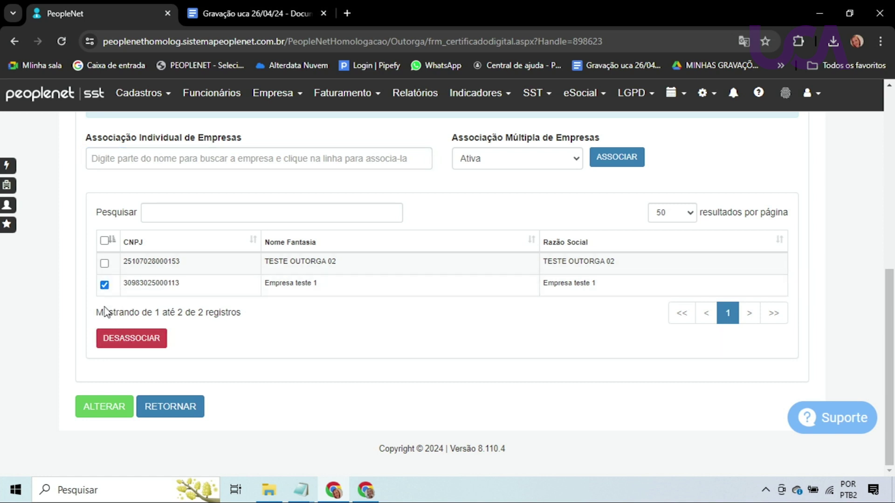
{"action": "left_click", "coordinate": [126, 341]}
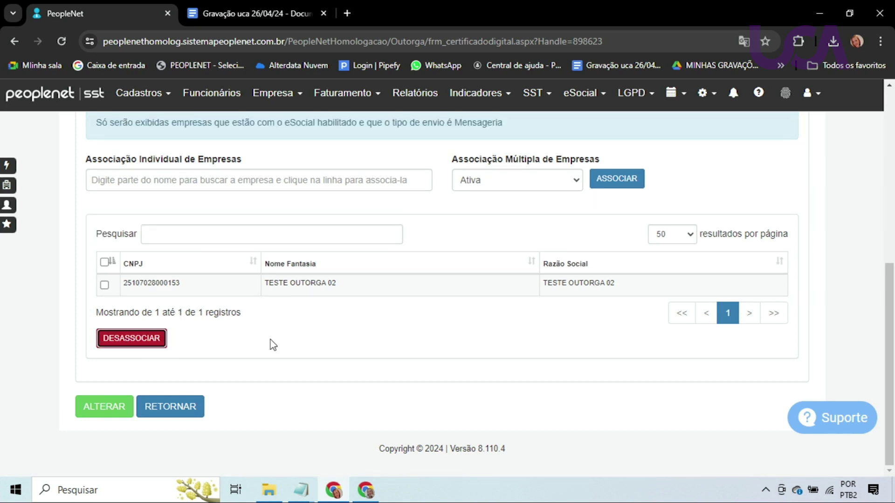
{"action": "left_click", "coordinate": [98, 405]}
- Return to the home page, then reopen the digital certificate register and list all certificates again
{"action": "left_click", "coordinate": [78, 98]}
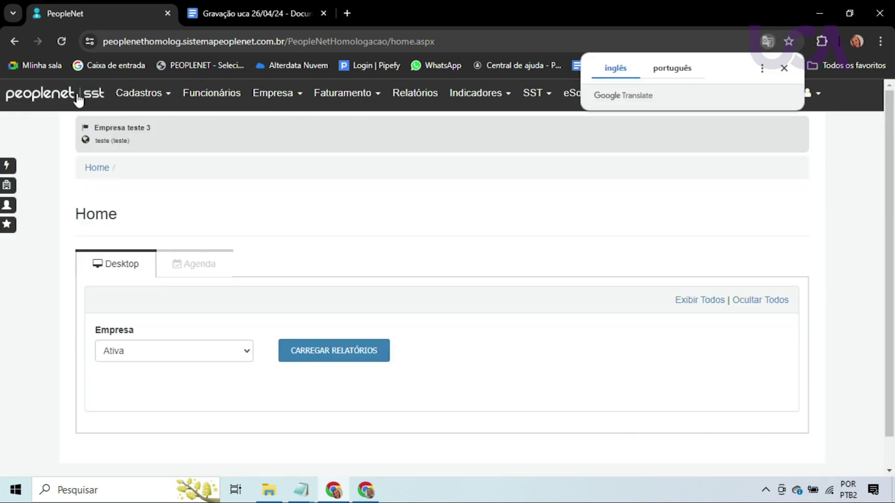
{"action": "left_click", "coordinate": [580, 228]}
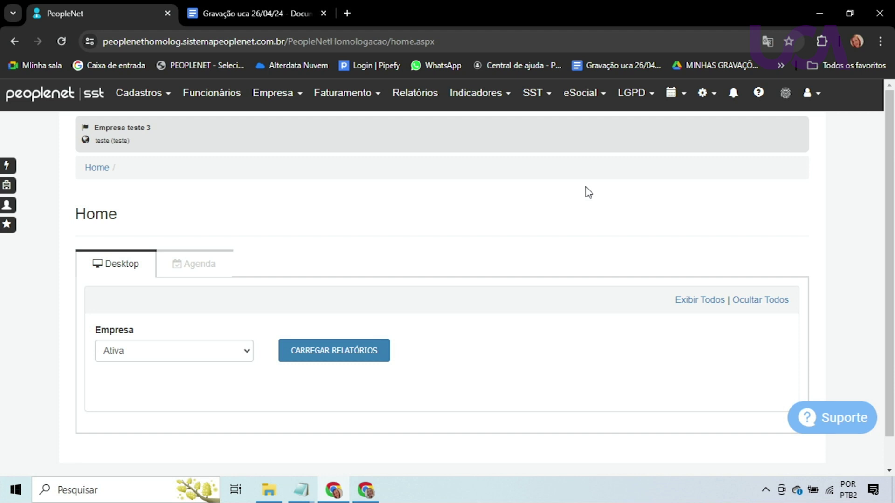
{"action": "left_click", "coordinate": [601, 99]}
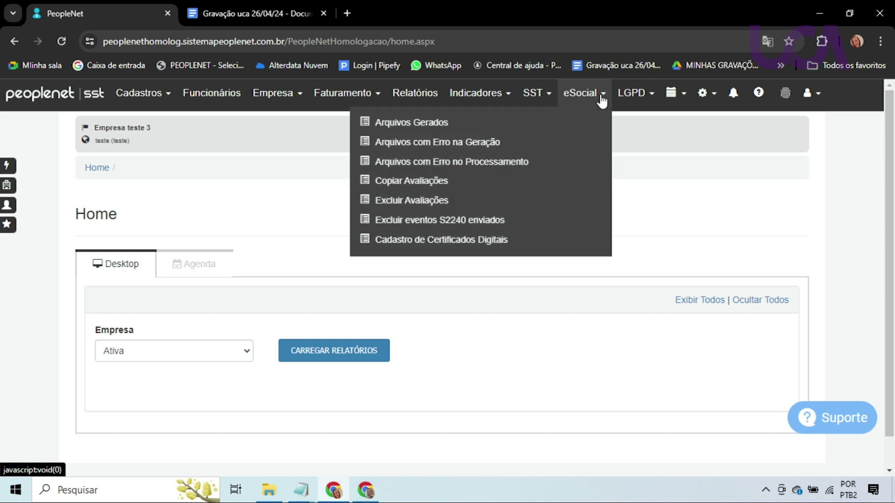
{"action": "left_click", "coordinate": [456, 247]}
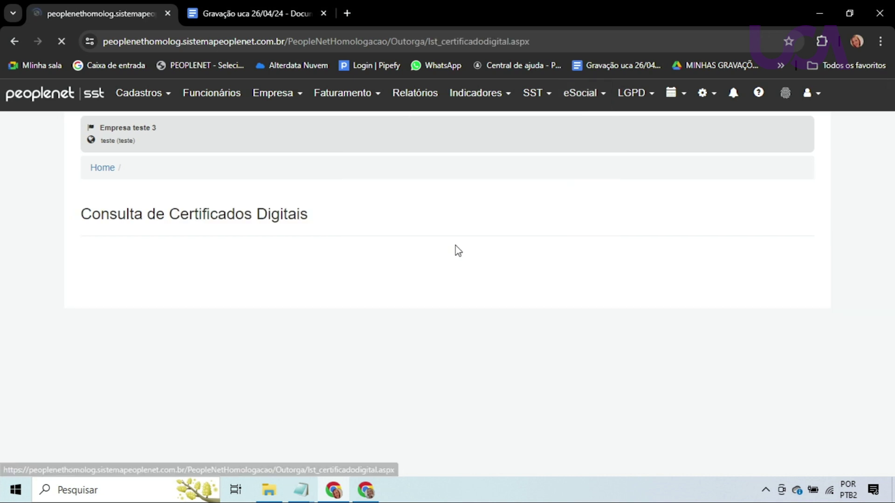
{"action": "left_click", "coordinate": [114, 343]}
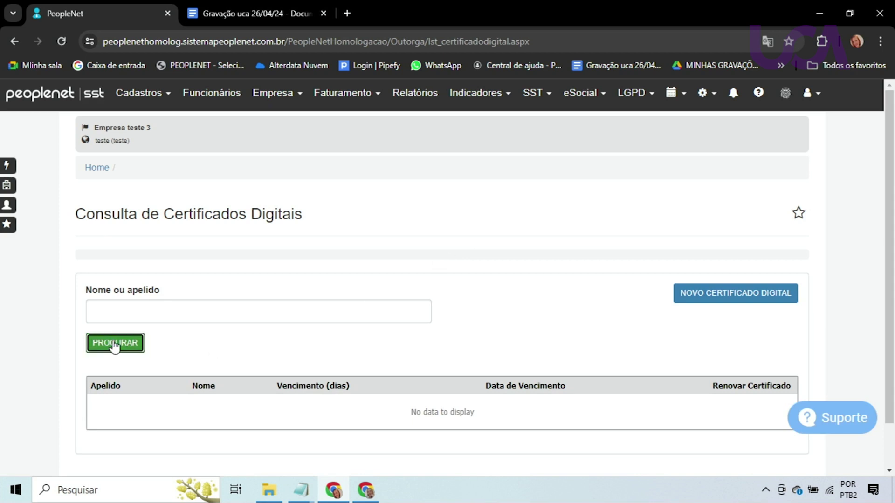
{"action": "scroll", "coordinate": [139, 336], "scroll_direction": "down", "scroll_amount": 2}
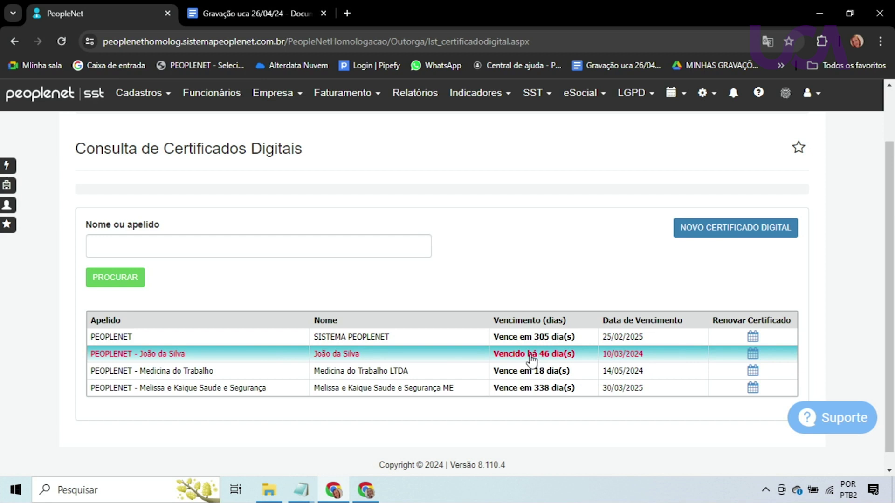
- Start renewing the certificate that expired on 10/03/2024 and attach the file Certificado Side_23099461
{"action": "left_click", "coordinate": [752, 354]}
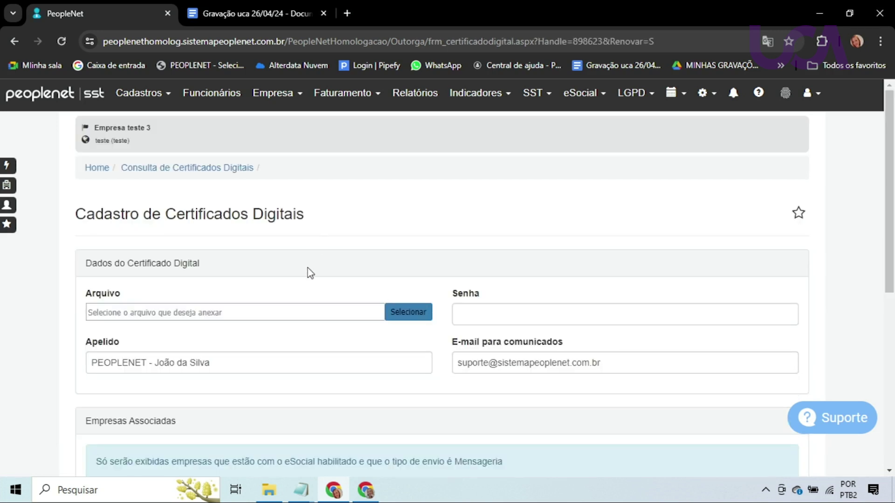
{"action": "left_click", "coordinate": [398, 313]}
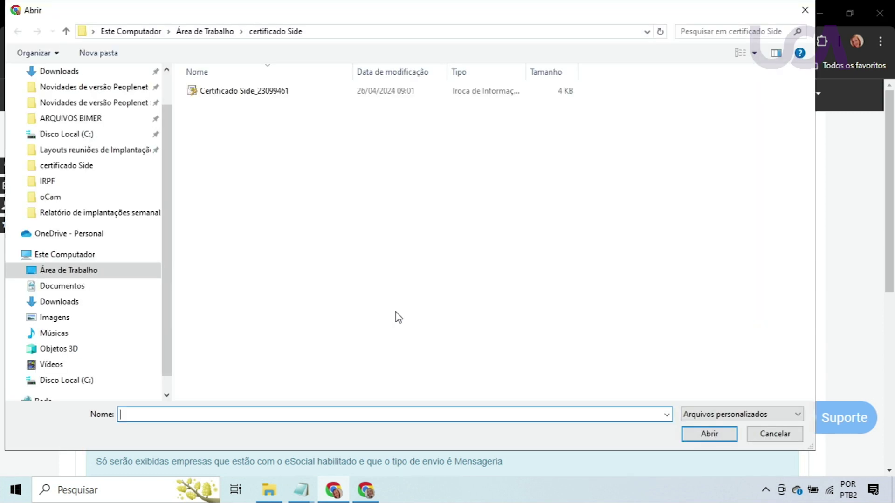
{"action": "left_click", "coordinate": [301, 89]}
{"action": "left_click", "coordinate": [708, 434]}
- Enter the certificate's password and submit the renewed certificate with its existing company association
{"action": "left_click", "coordinate": [612, 318]}
{"action": "key", "text": "ctrl+v"}
{"action": "scroll", "coordinate": [612, 317], "scroll_direction": "down", "scroll_amount": 7}
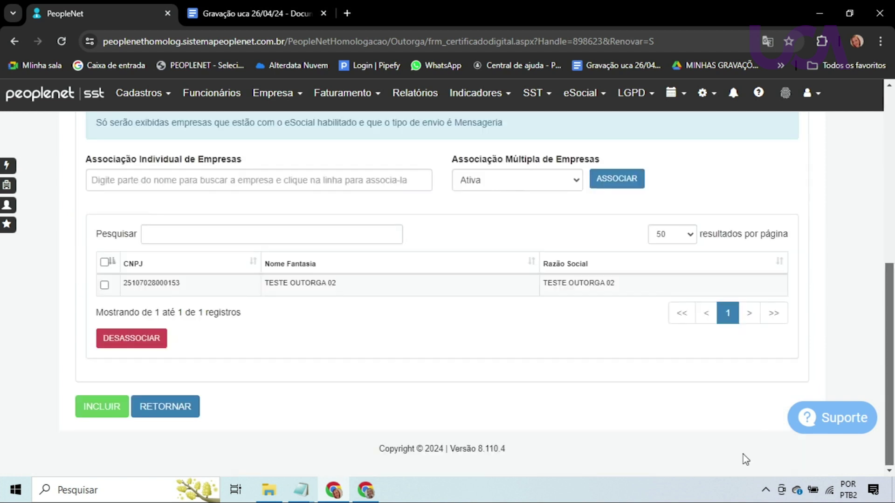
{"action": "left_click", "coordinate": [102, 410]}
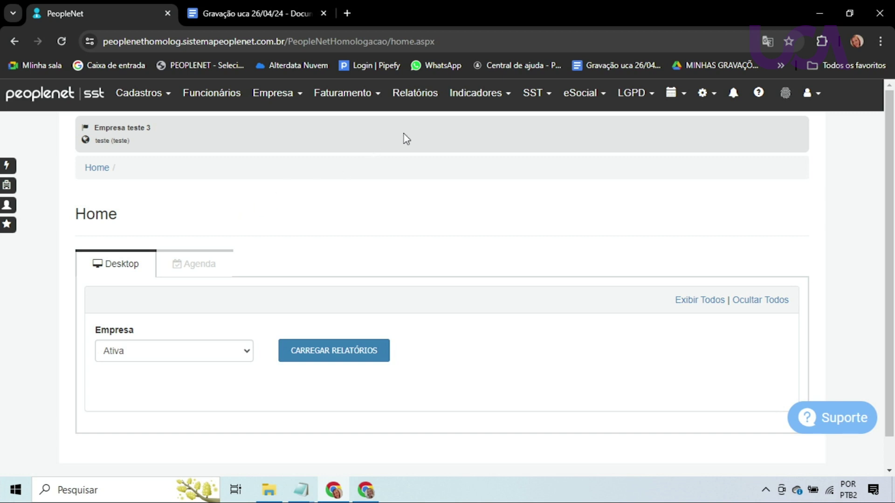
- Search the reports for "certificado" and expand the eSocial module to show its matching report
{"action": "left_click", "coordinate": [421, 99]}
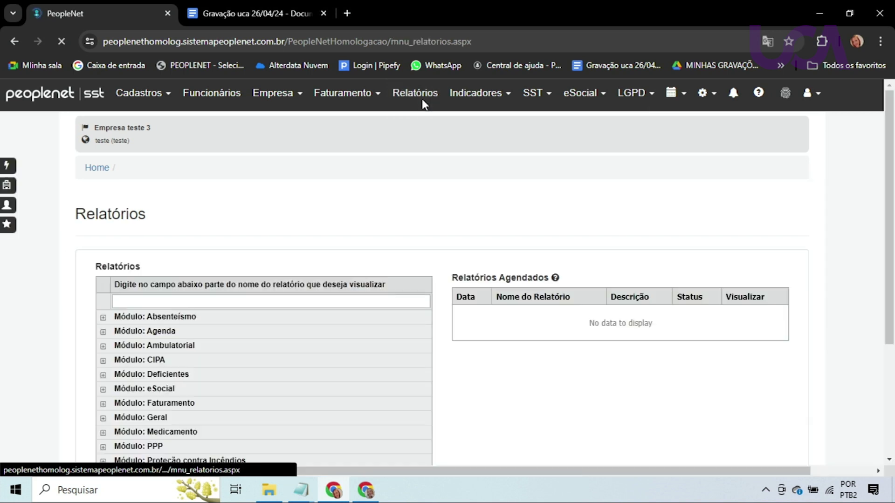
{"action": "left_click", "coordinate": [296, 301]}
{"action": "type", "text": "certificado"}
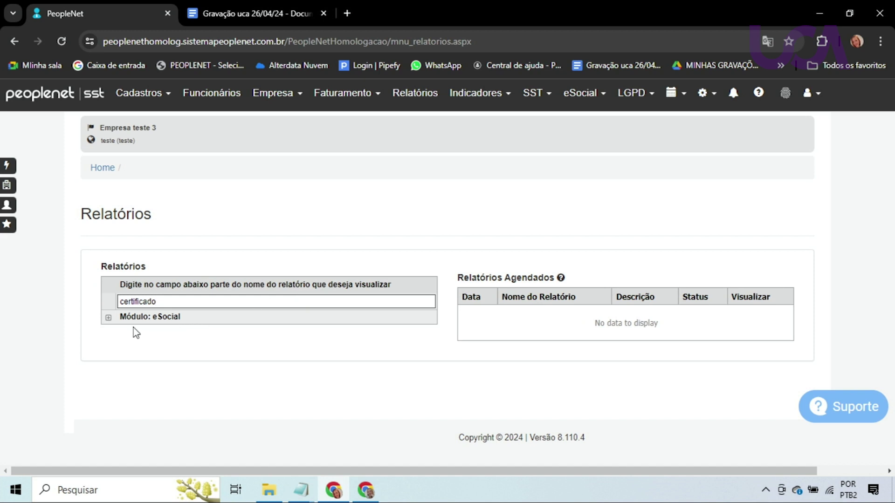
{"action": "left_click", "coordinate": [108, 318]}
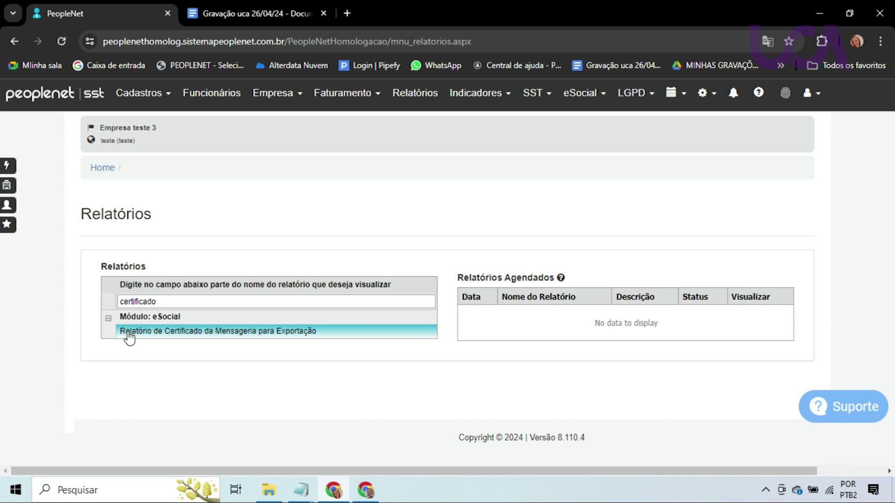
- Open the Relatório de Certificado da Mensageria para Exportação and run it with Empresa set to Todas
{"action": "left_click", "coordinate": [129, 331]}
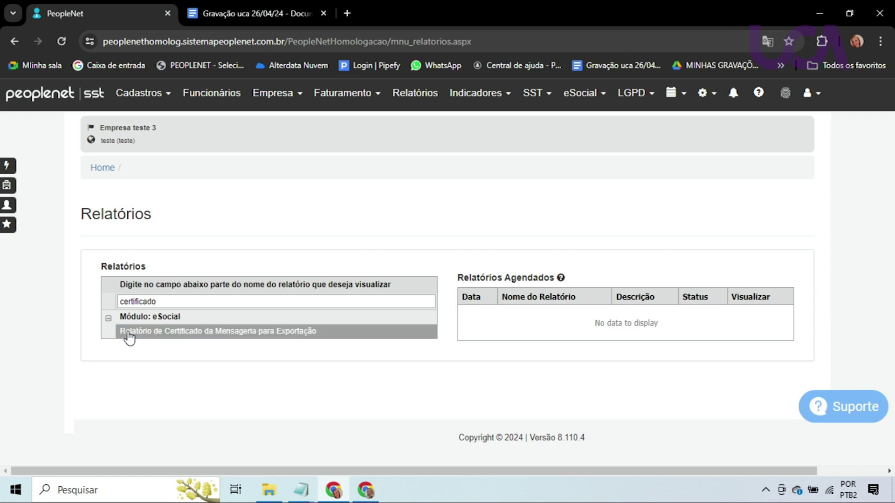
{"action": "scroll", "coordinate": [365, 277], "scroll_direction": "down", "scroll_amount": 3}
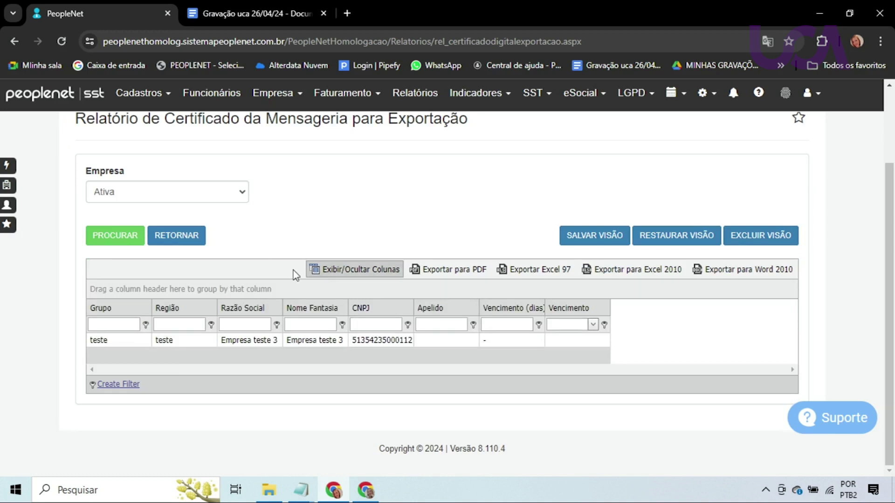
{"action": "left_click", "coordinate": [152, 191]}
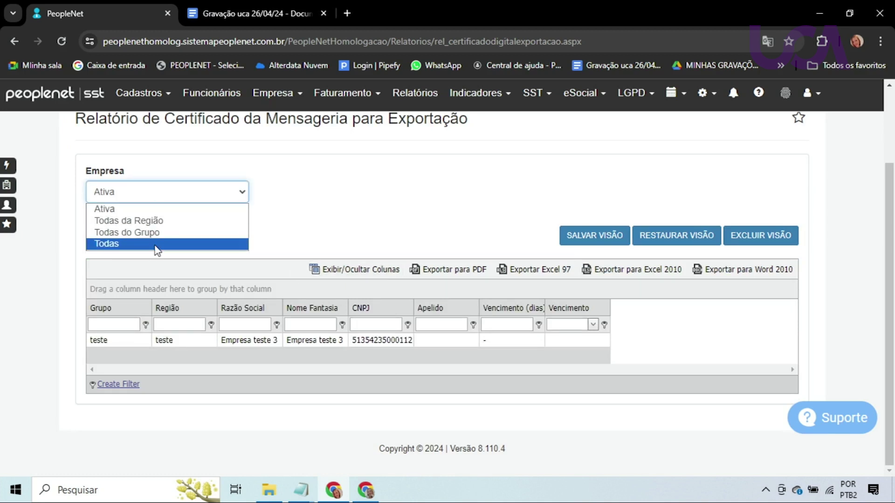
{"action": "left_click", "coordinate": [155, 245]}
{"action": "left_click", "coordinate": [124, 242]}
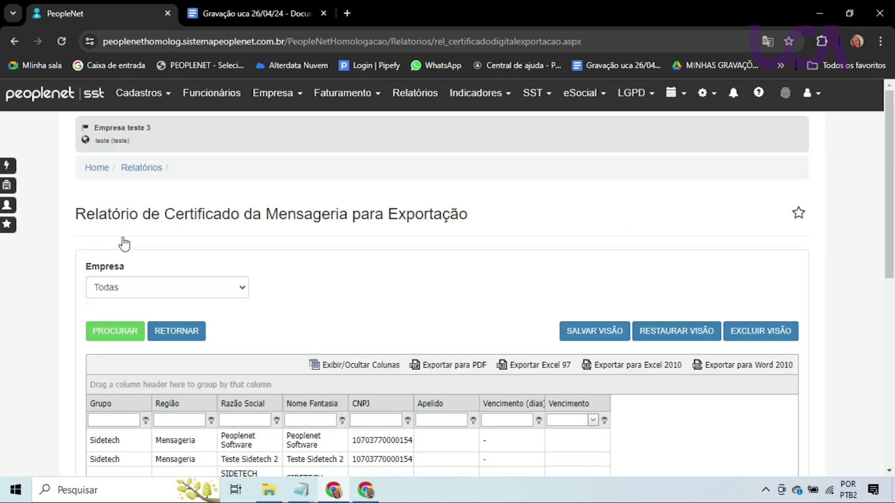
- Group the report by Vencimento and collapse the group without a date, ungrouping it by returning the column in front of Grupo
{"action": "scroll", "coordinate": [348, 256], "scroll_direction": "down", "scroll_amount": 3}
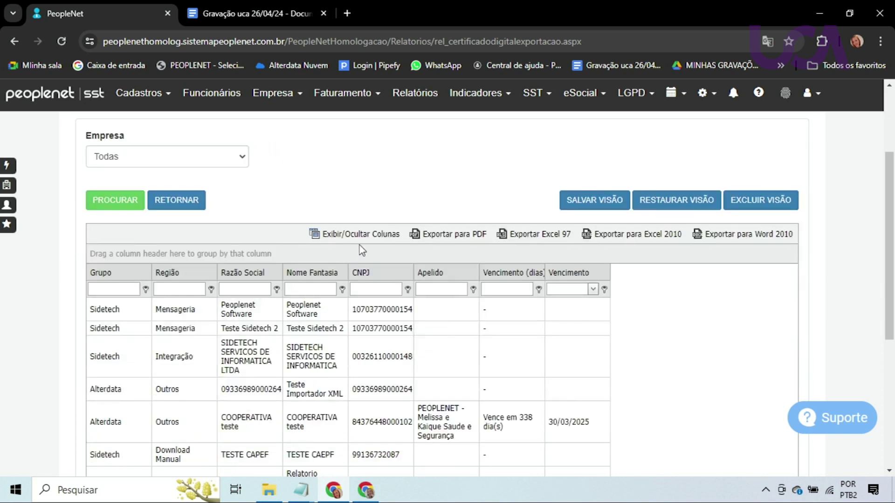
{"action": "scroll", "coordinate": [409, 205], "scroll_direction": "down", "scroll_amount": 1}
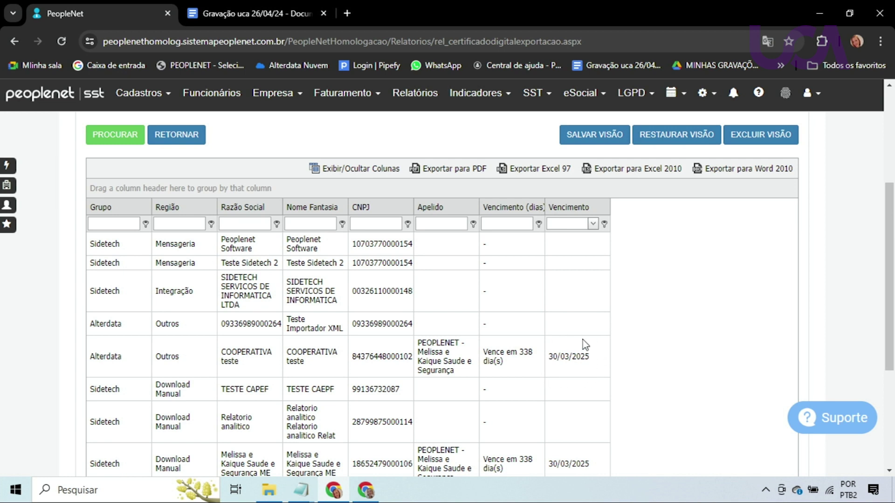
{"action": "left_click_drag", "start_coordinate": [586, 208], "coordinate": [519, 188]}
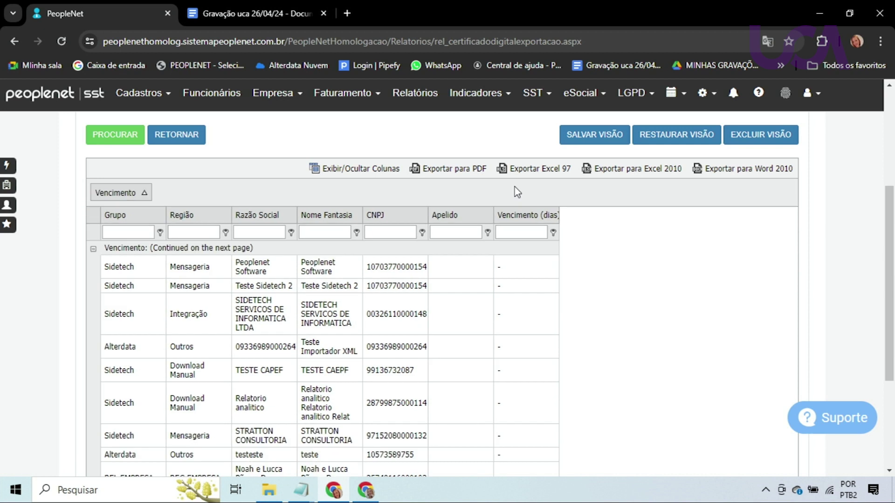
{"action": "left_click", "coordinate": [93, 250]}
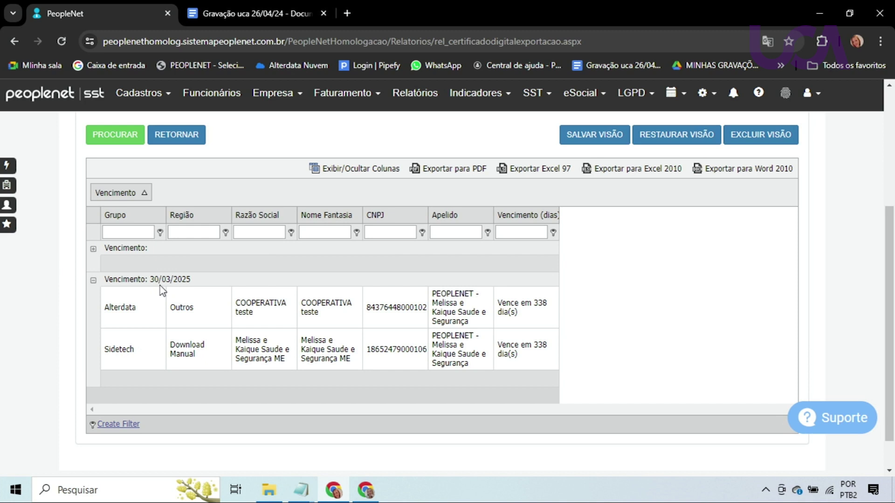
{"action": "left_click_drag", "start_coordinate": [132, 194], "coordinate": [130, 219]}
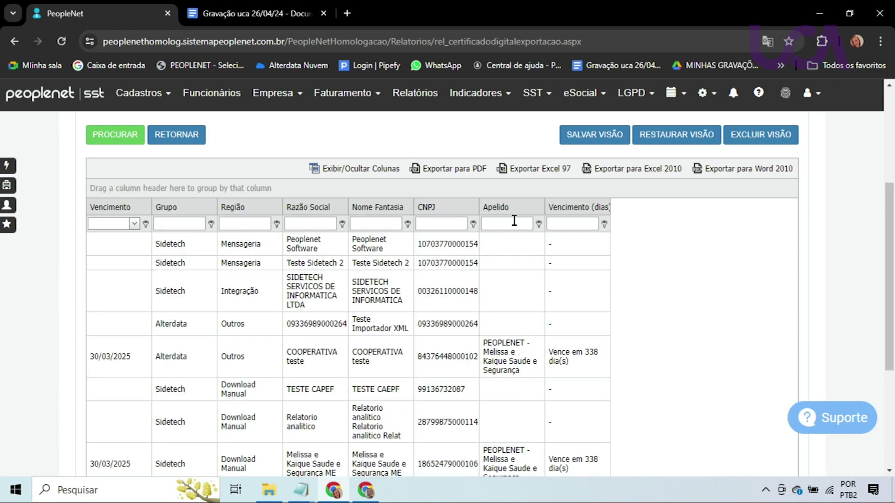
- Group the report by Vencimento (dias) and collapse the "-" group, ungrouping it by returning the column in front of Vencimento
{"action": "left_click_drag", "start_coordinate": [592, 208], "coordinate": [483, 194]}
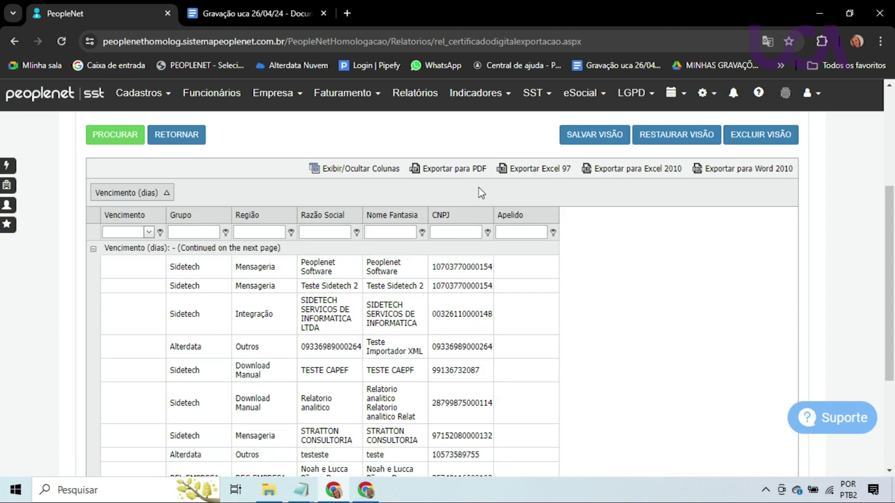
{"action": "left_click", "coordinate": [93, 249]}
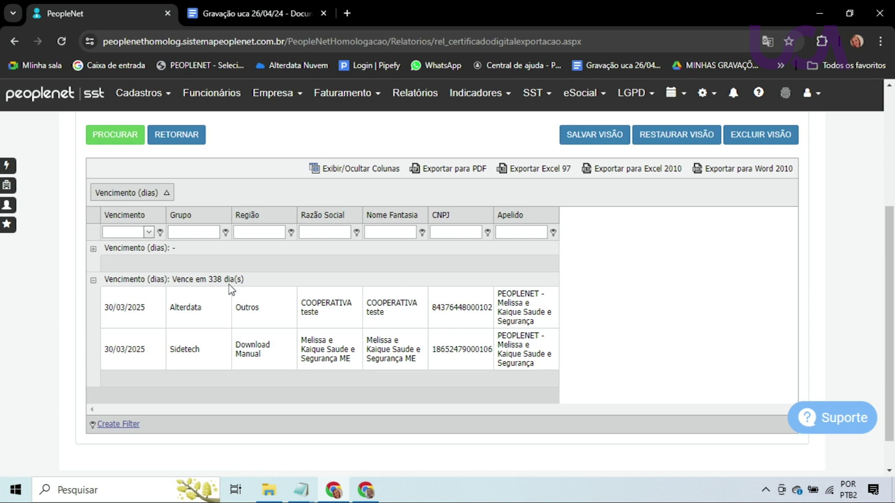
{"action": "left_click_drag", "start_coordinate": [122, 198], "coordinate": [114, 217]}
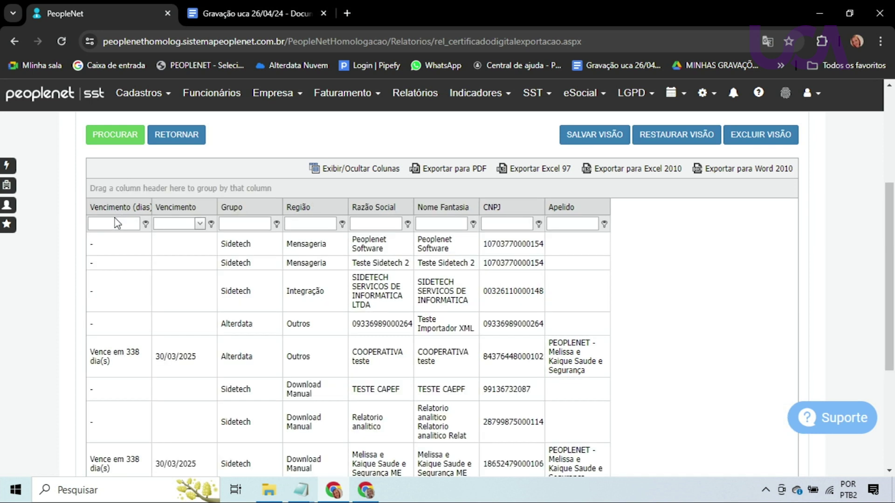